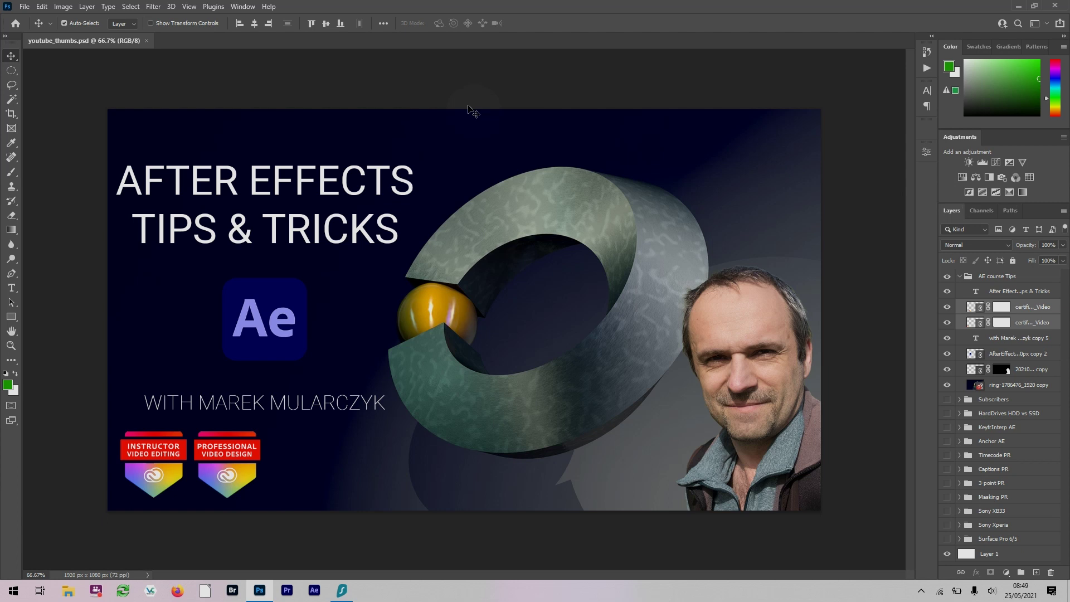
Zoom the thumbnail view out from 66.7% to 50% with Ctrl+minus.
key("ctrl+minus")
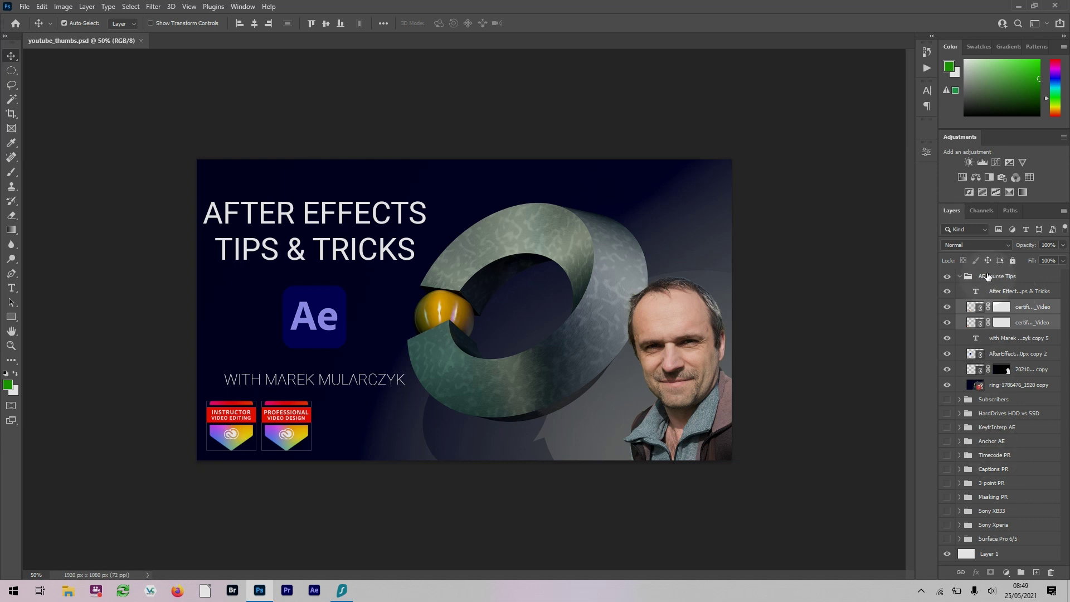
left_click(25, 7)
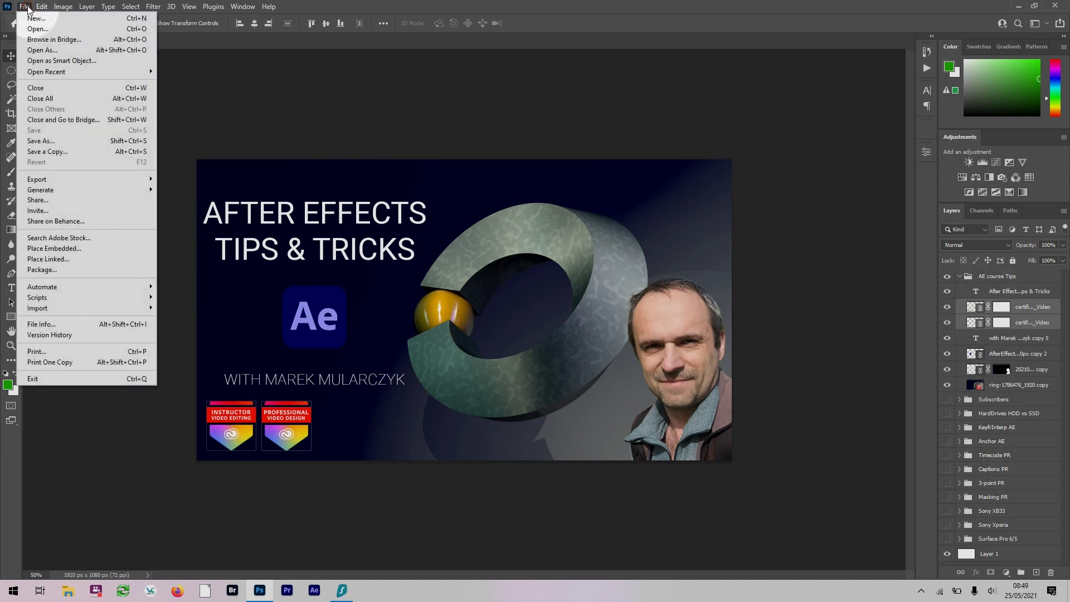
left_click(60, 142)
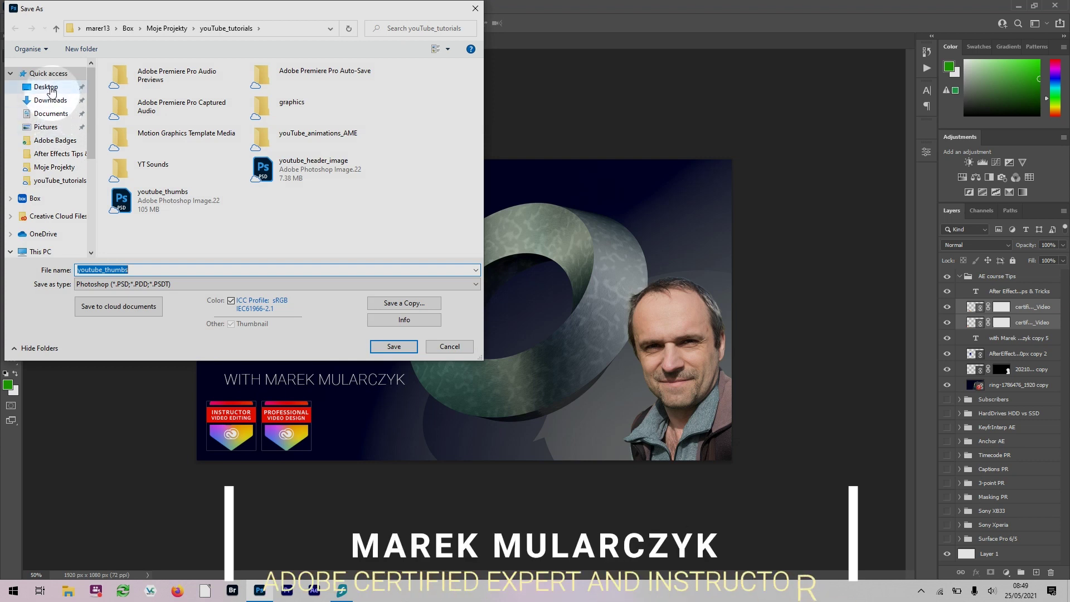
left_click(52, 90)
left_click_drag(223, 14, 490, 109)
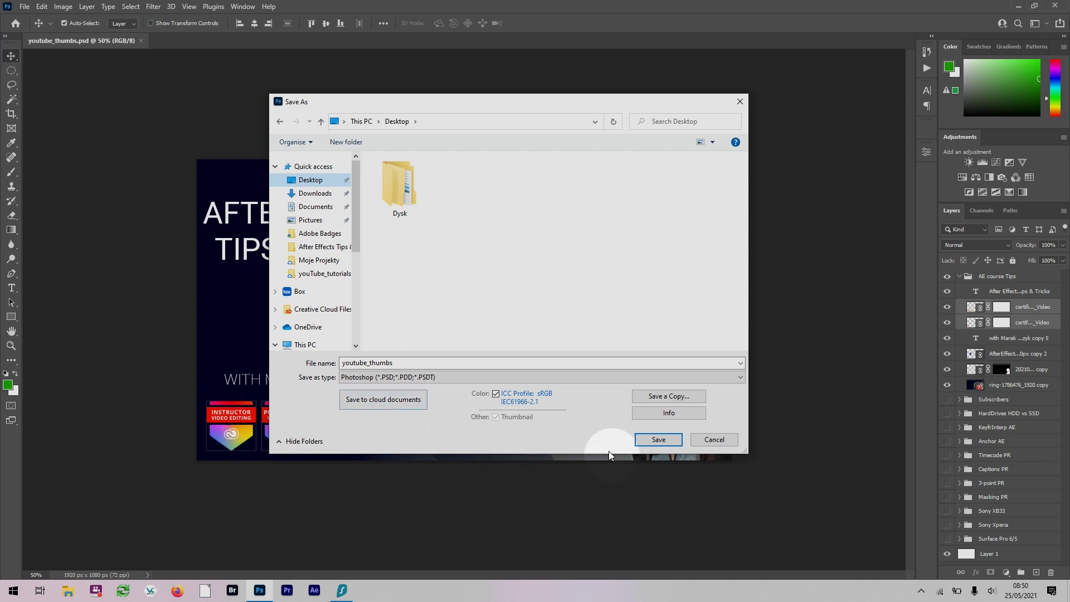
left_click(714, 439)
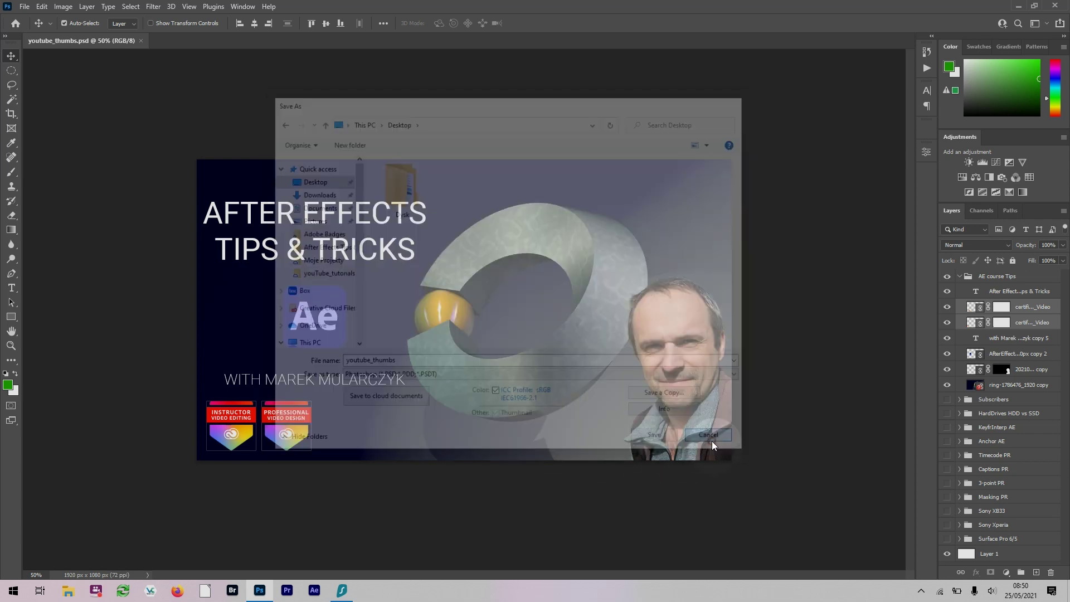
Save a copy as Photoshop PSD named 'youtube_thumbs copy' on the Desktop and confirm the PSD options.
left_click(25, 7)
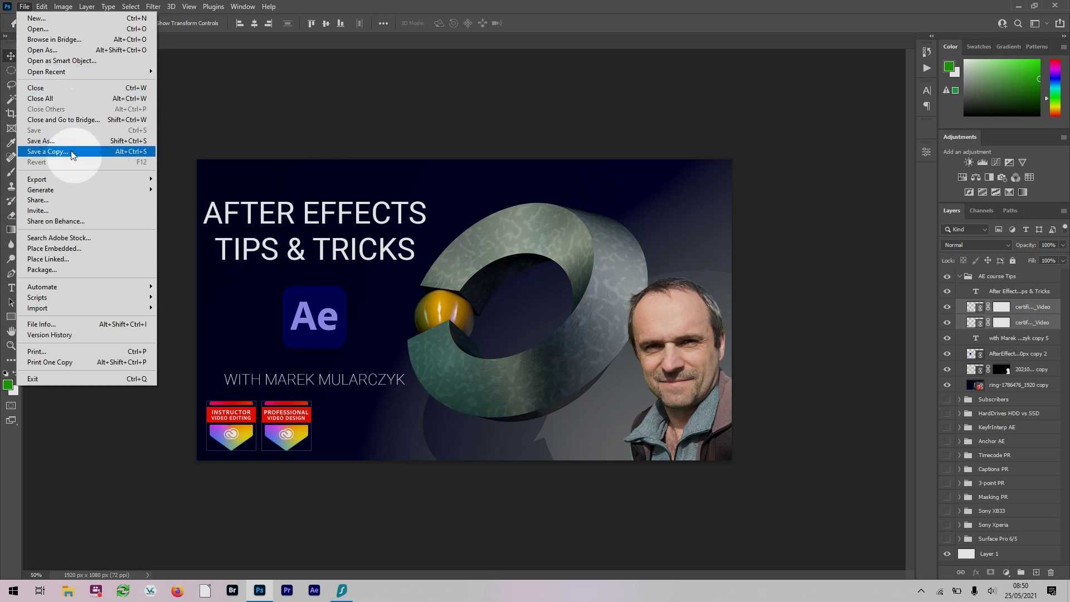
left_click(71, 152)
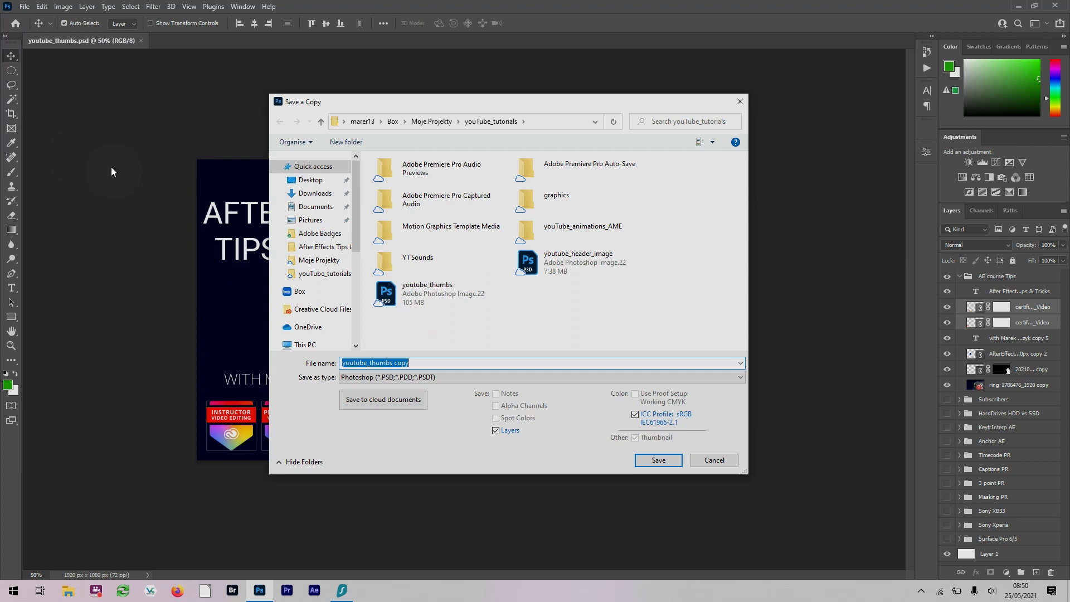
left_click(316, 181)
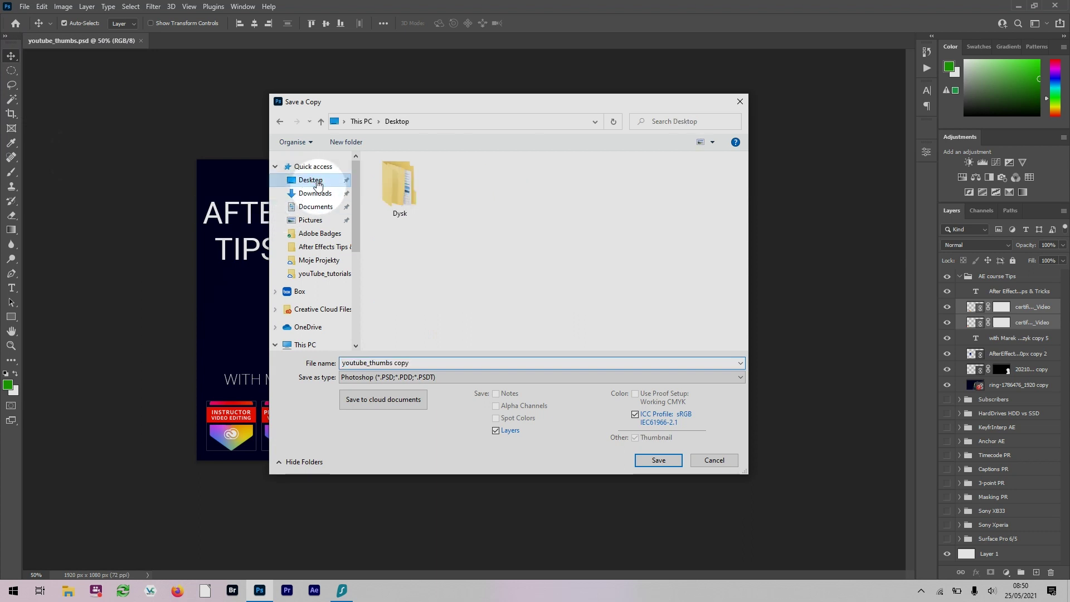
left_click(427, 363)
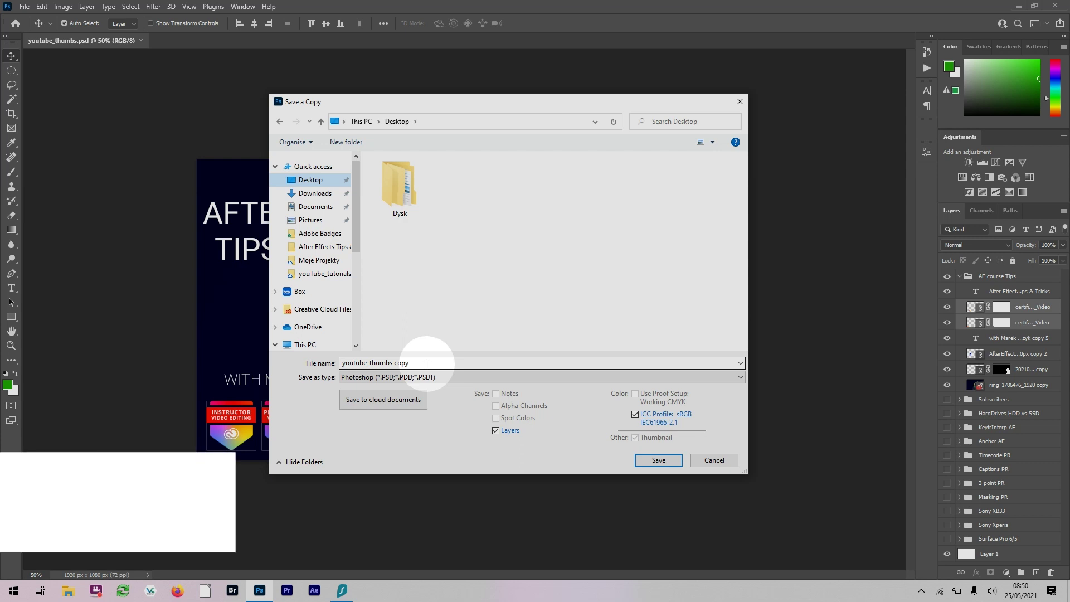
left_click(443, 377)
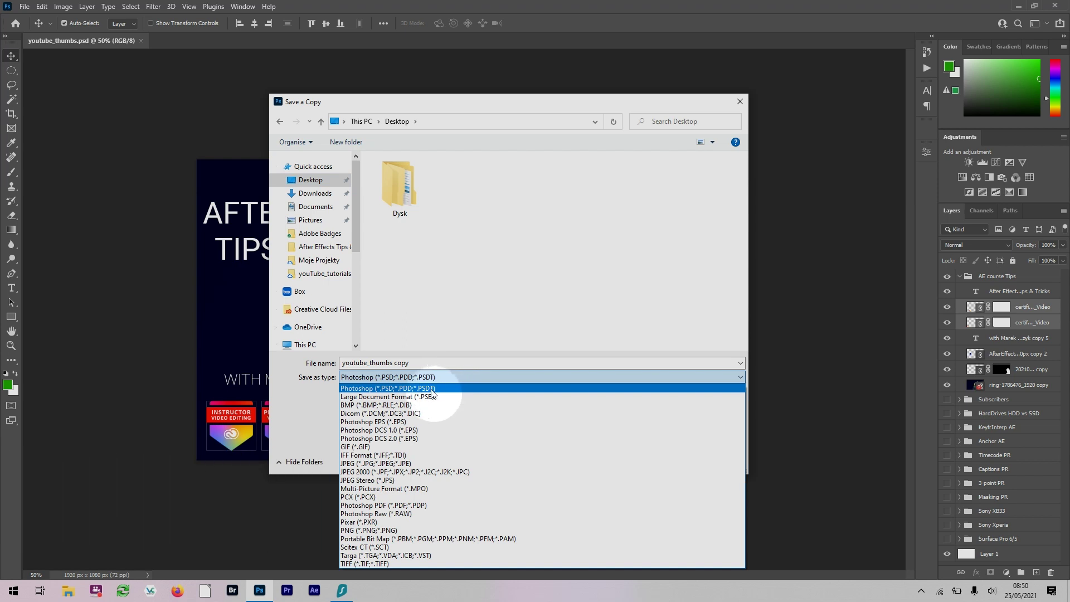
left_click(404, 386)
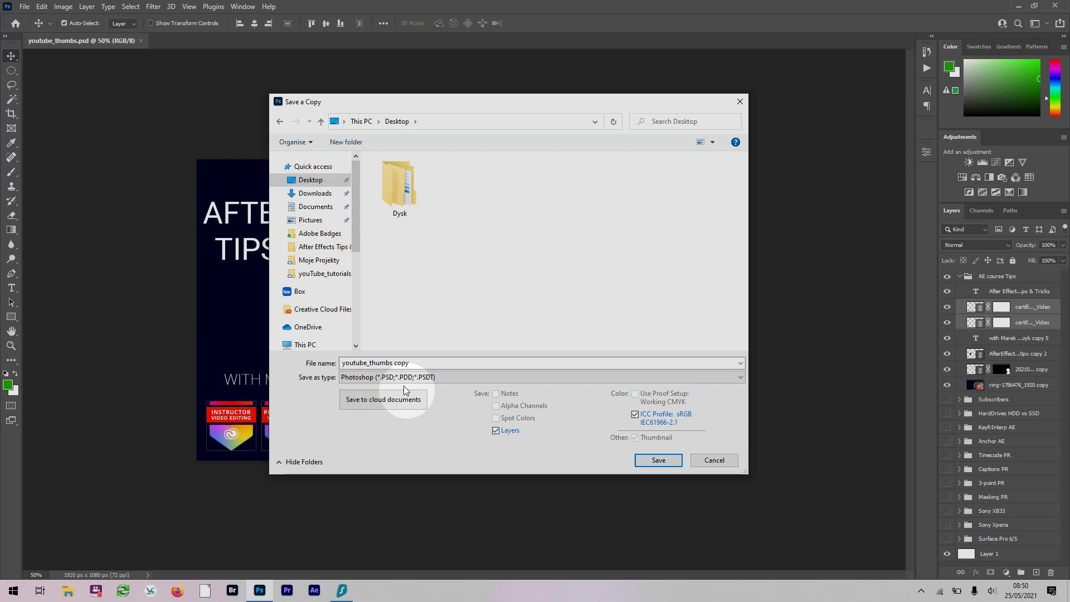
left_click(647, 460)
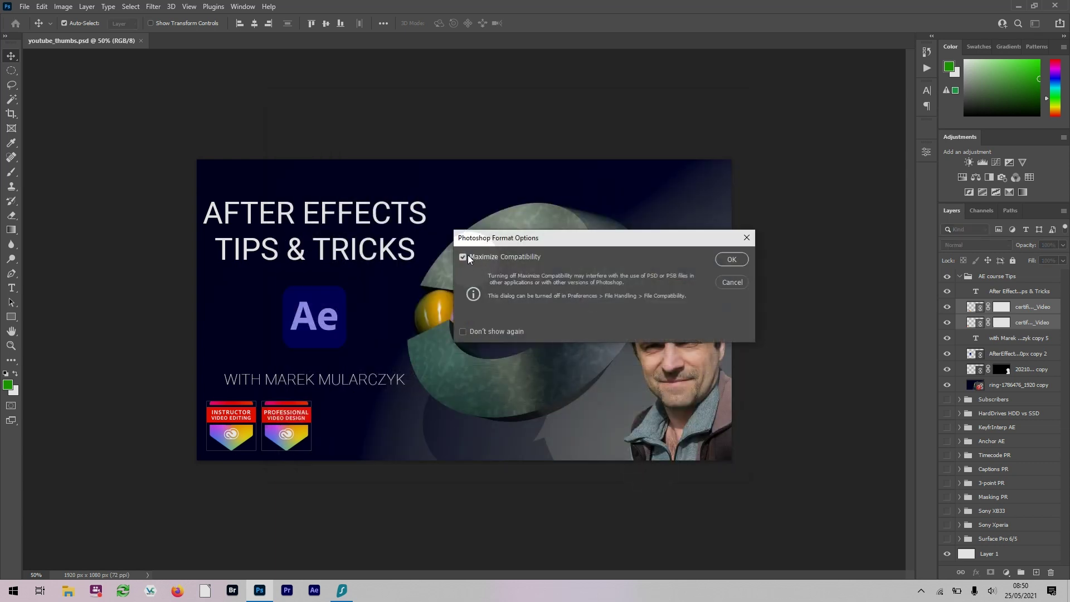
left_click(729, 261)
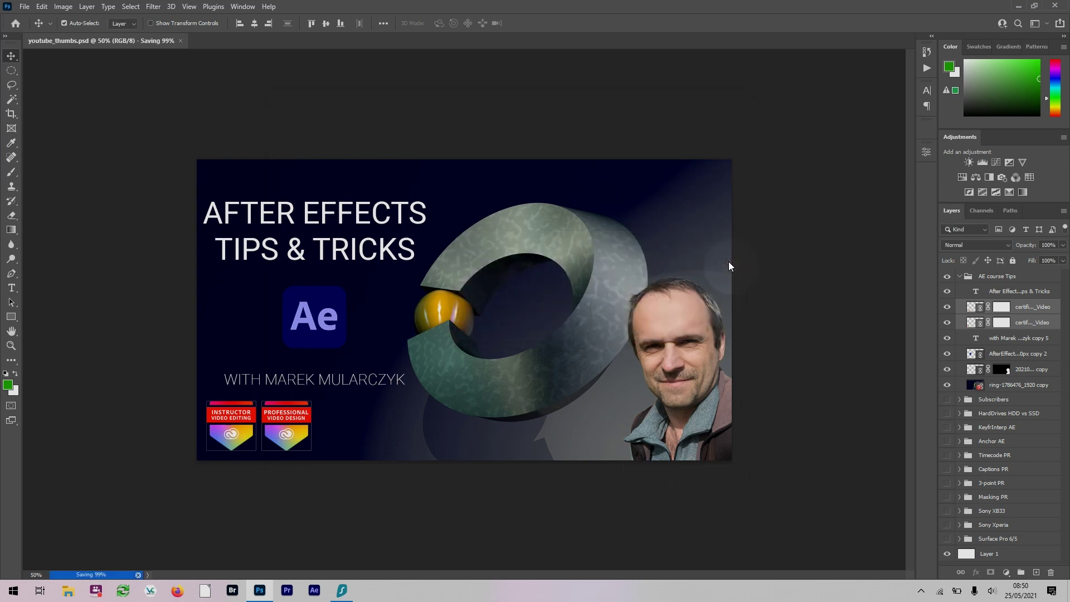
left_click(24, 6)
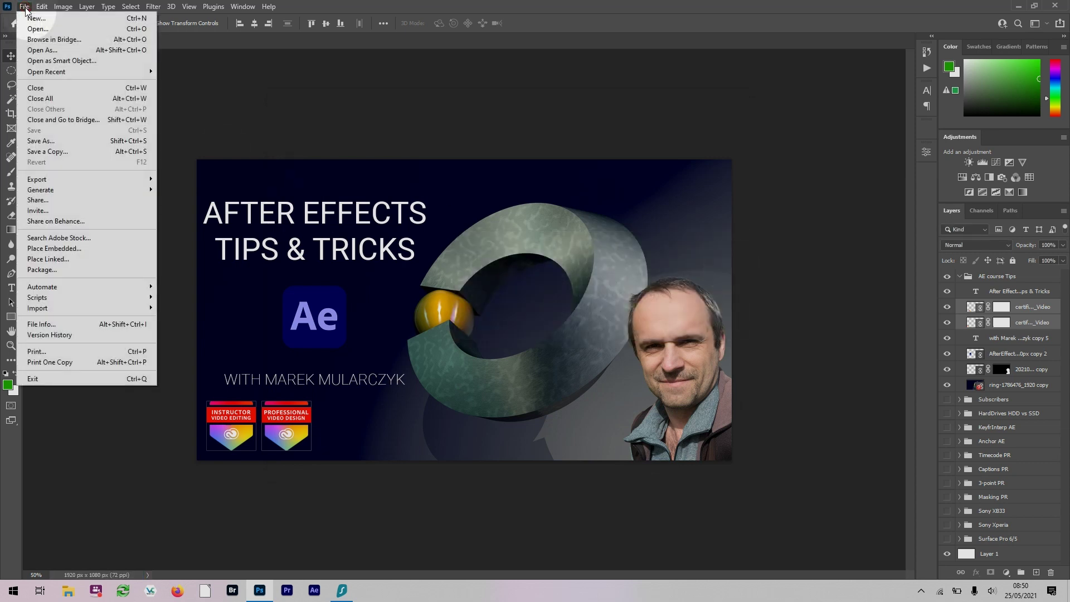
left_click(76, 141)
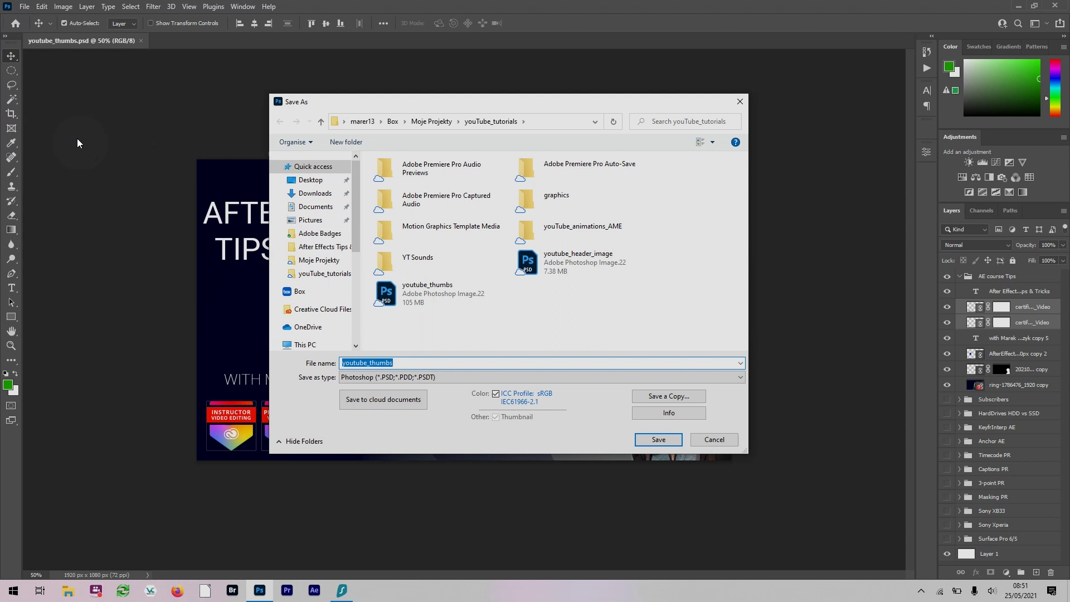
left_click(310, 181)
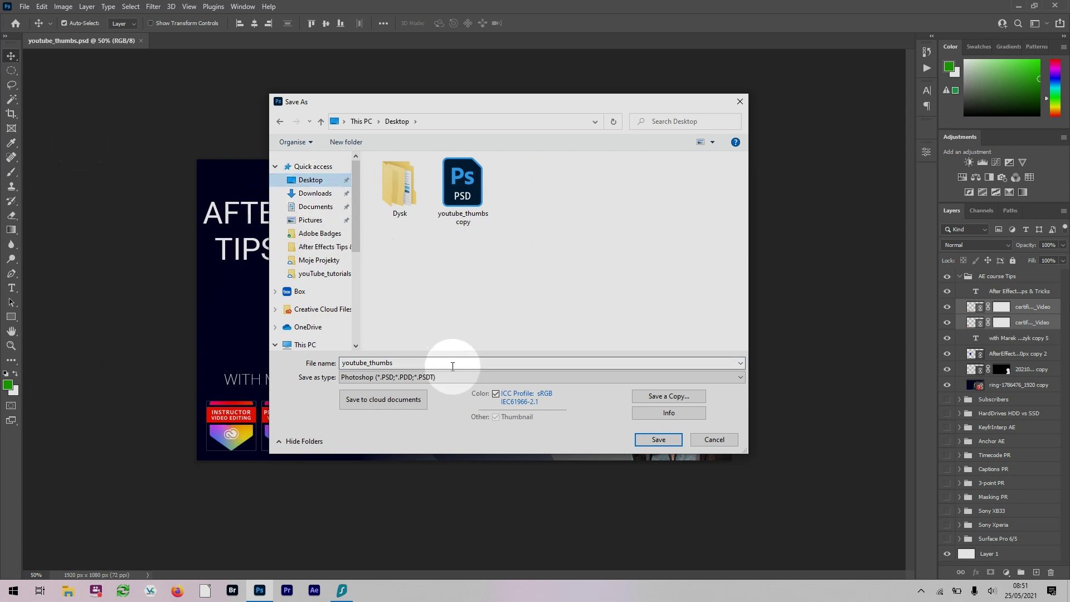
left_click(469, 378)
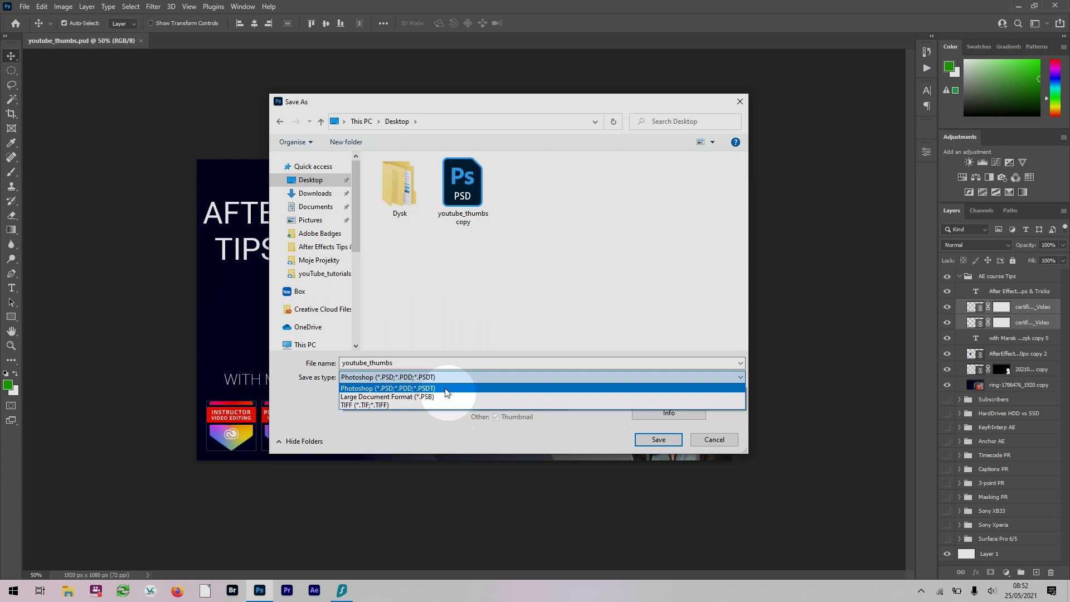
left_click(432, 431)
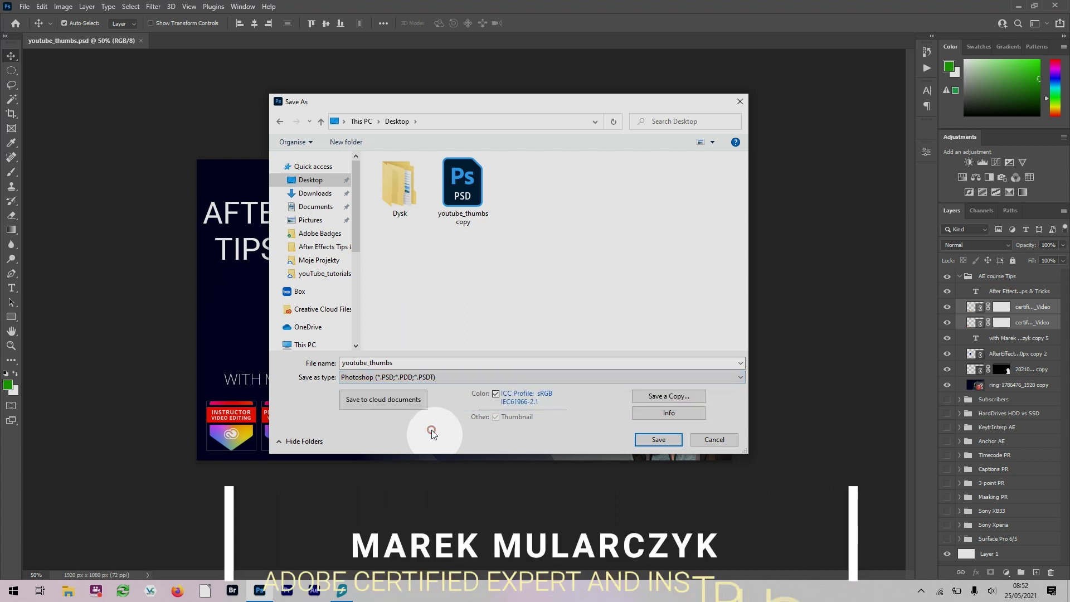
left_click(706, 439)
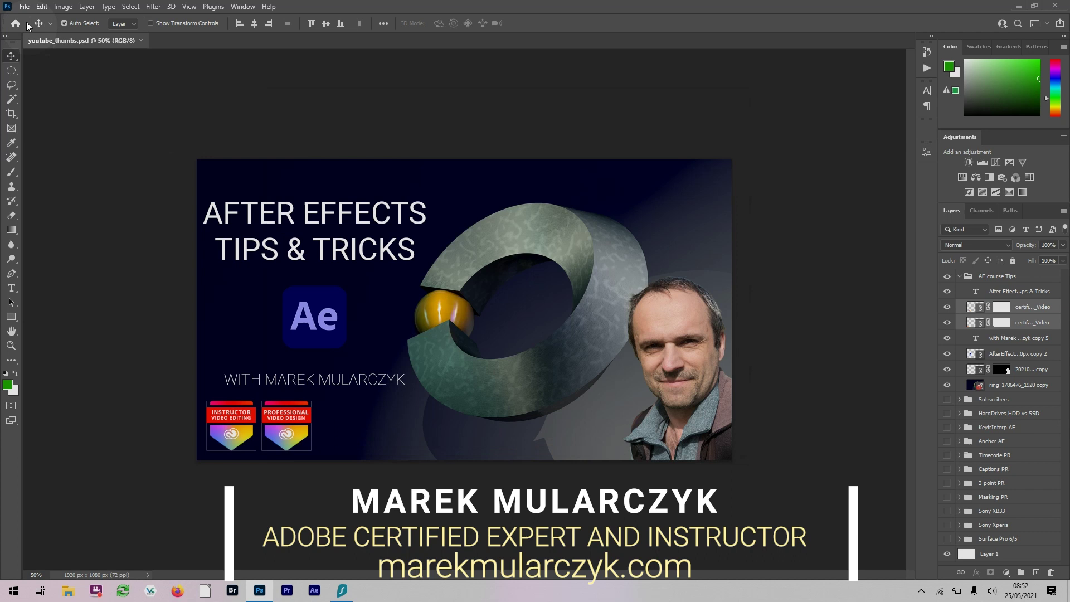
left_click(25, 7)
Save 'youtube_thumbs copy' as a JPEG on the Desktop at Quality 9 (High), Baseline Optimized.
left_click(76, 151)
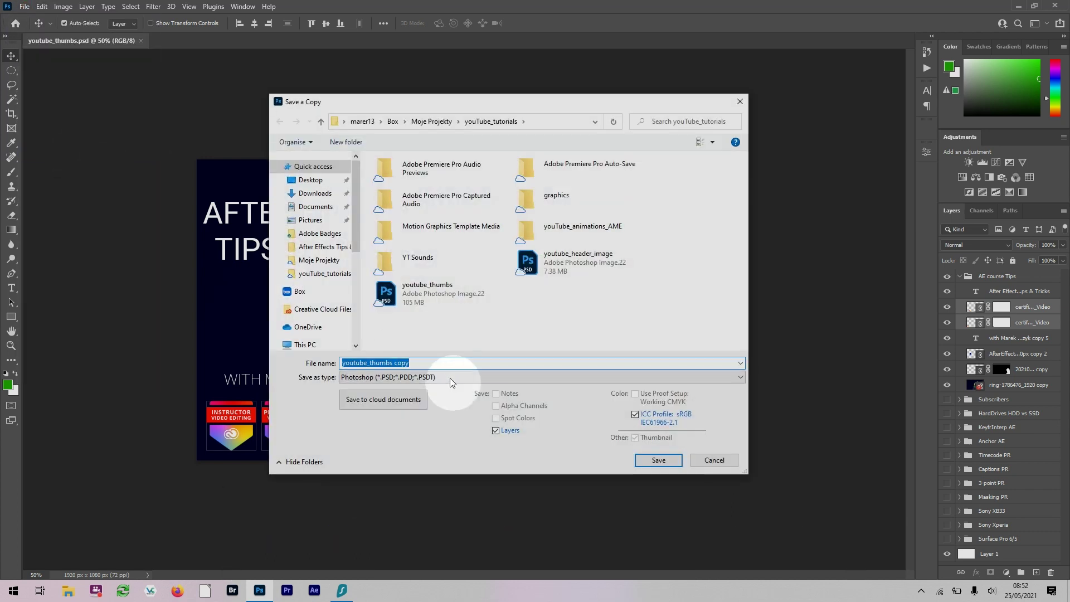
left_click(451, 379)
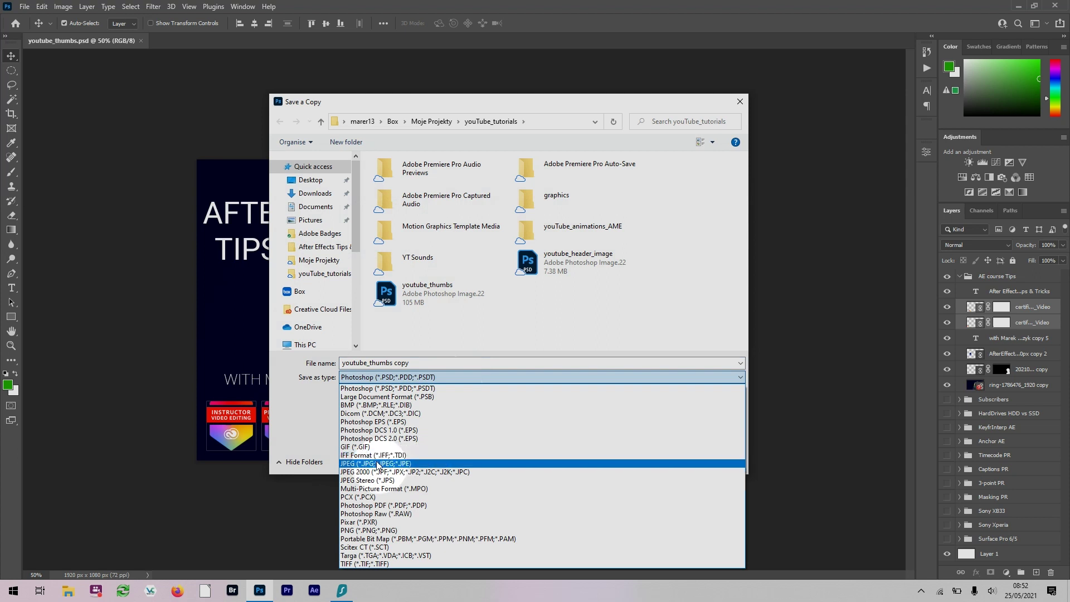
left_click(377, 463)
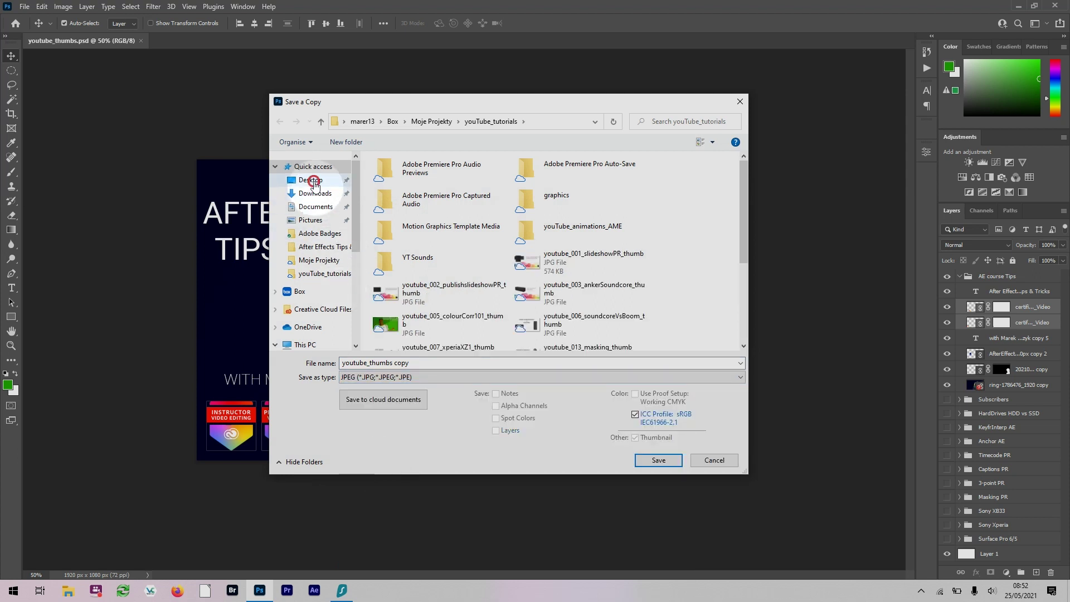
left_click(313, 181)
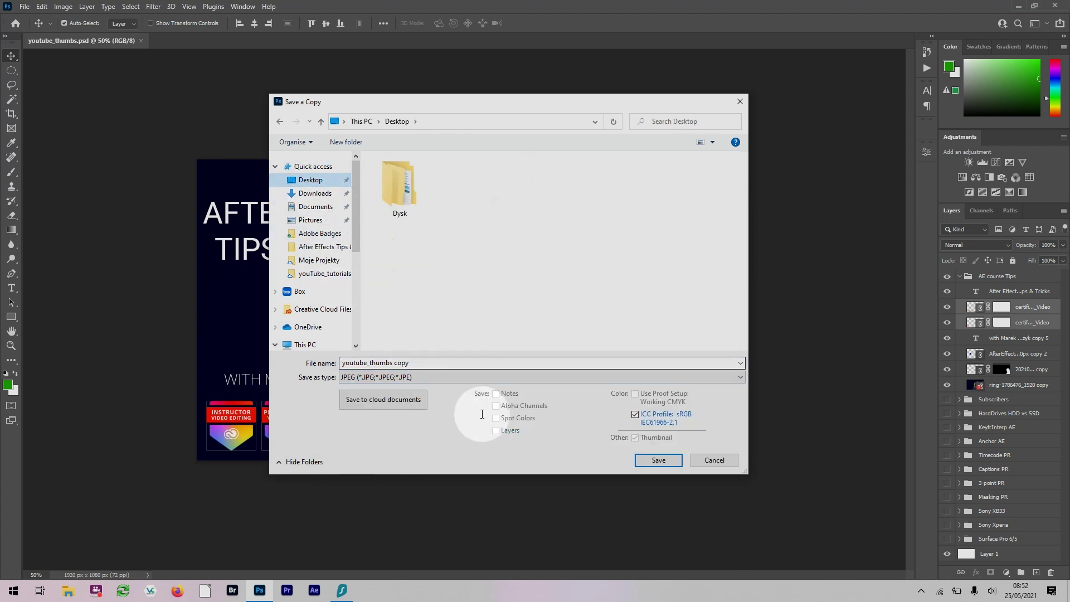
left_click(653, 459)
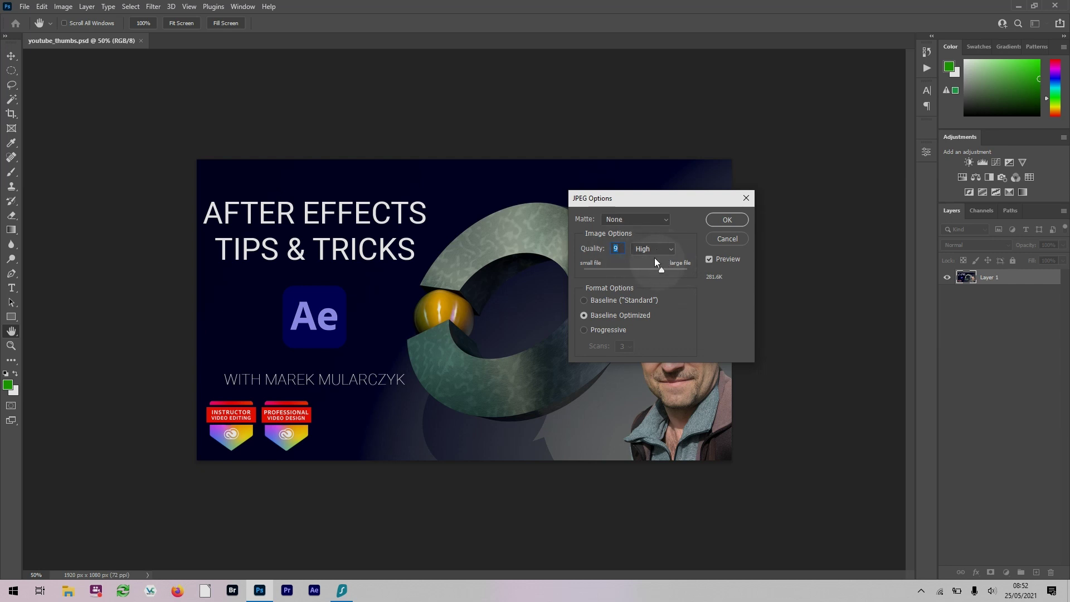
left_click(719, 221)
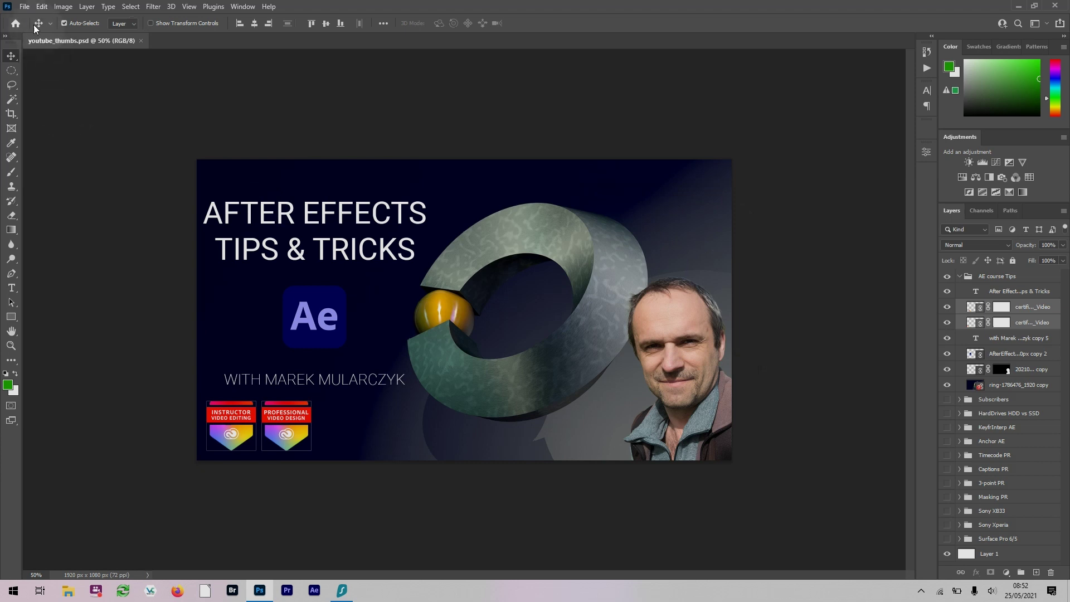
left_click(25, 7)
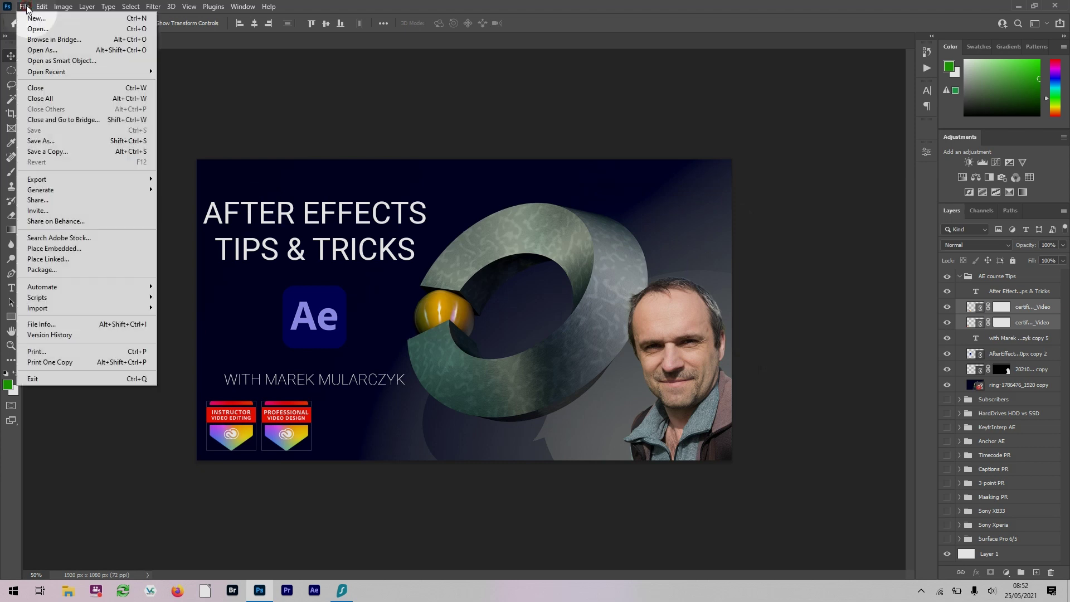
left_click(92, 147)
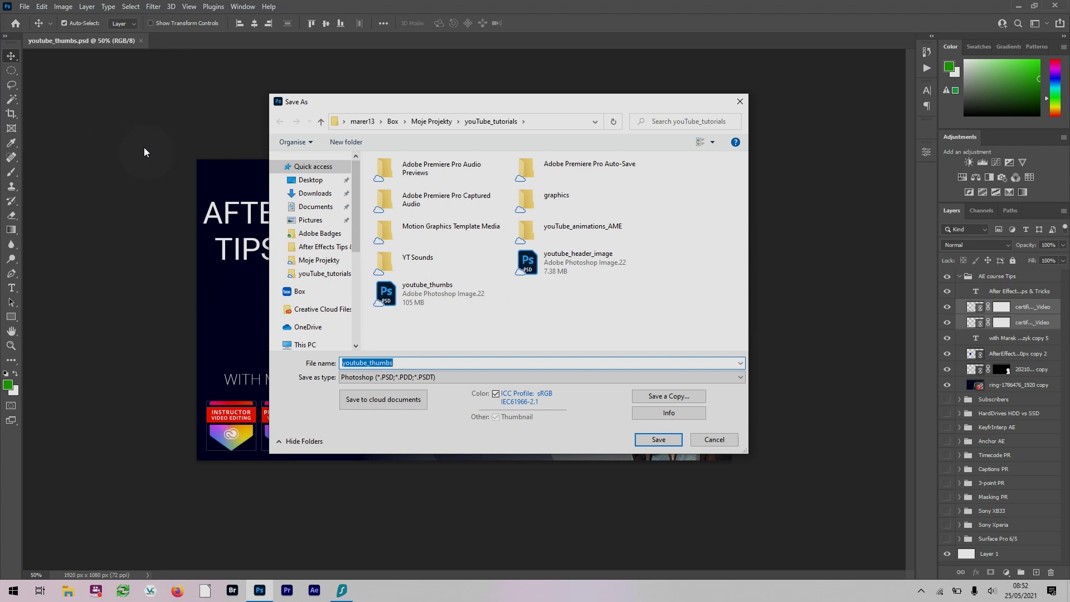
left_click(310, 180)
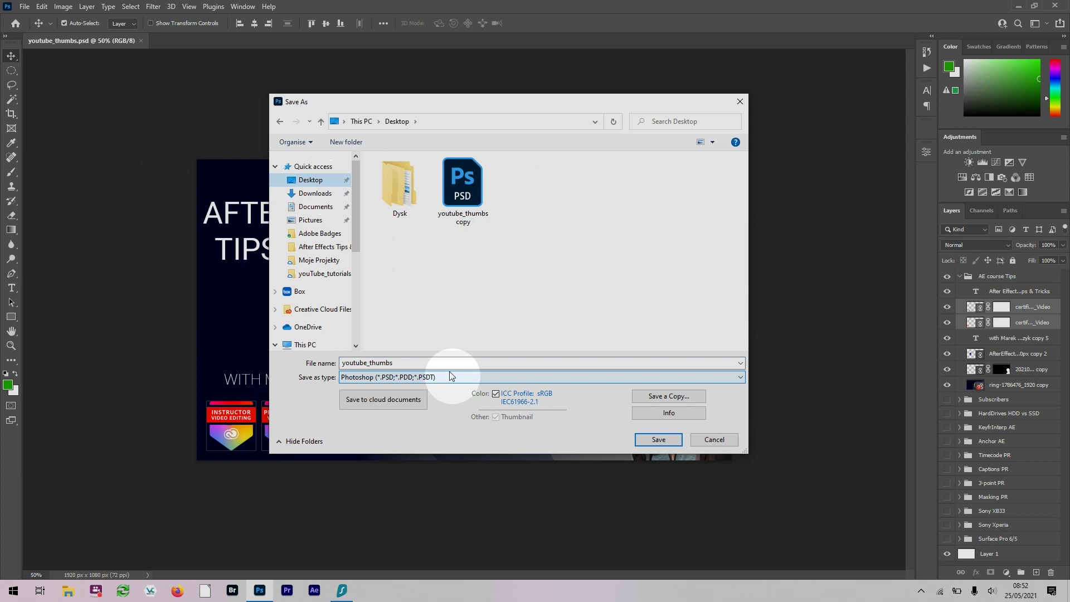
left_click_drag(443, 105, 452, 132)
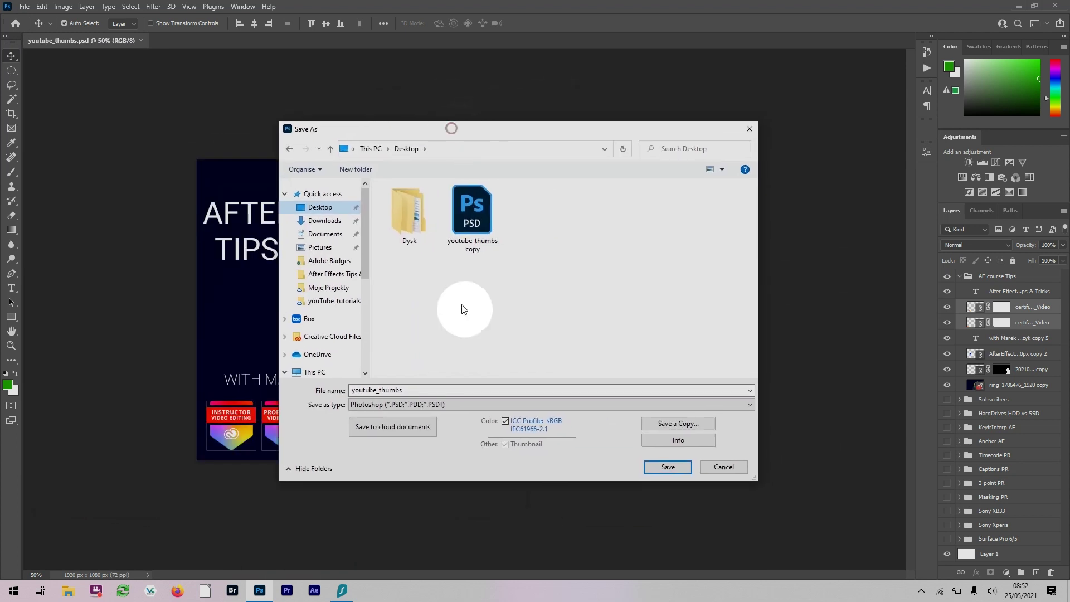
left_click(461, 403)
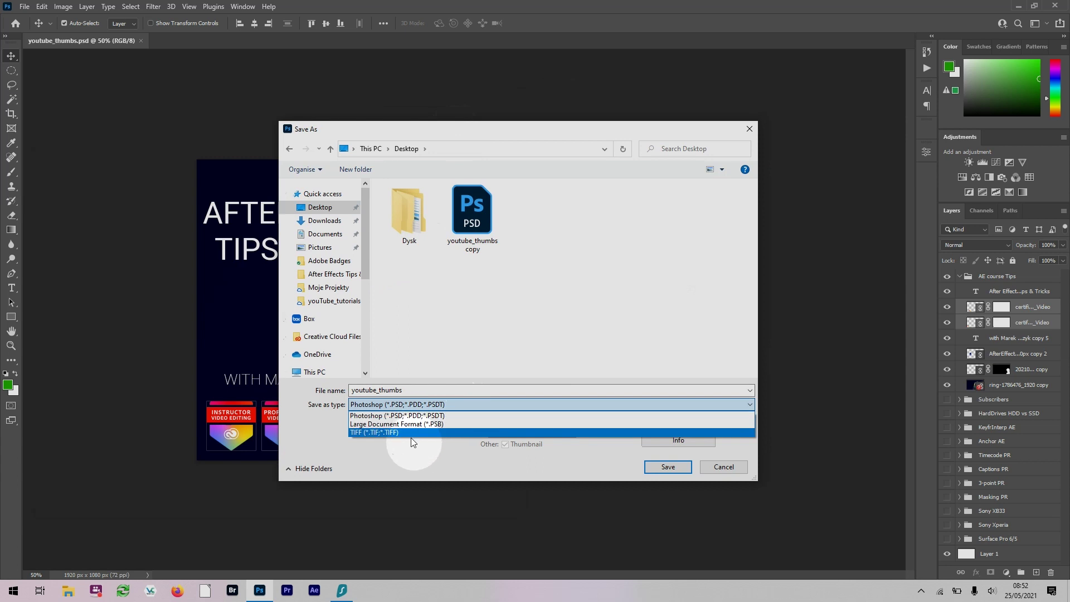
left_click(411, 458)
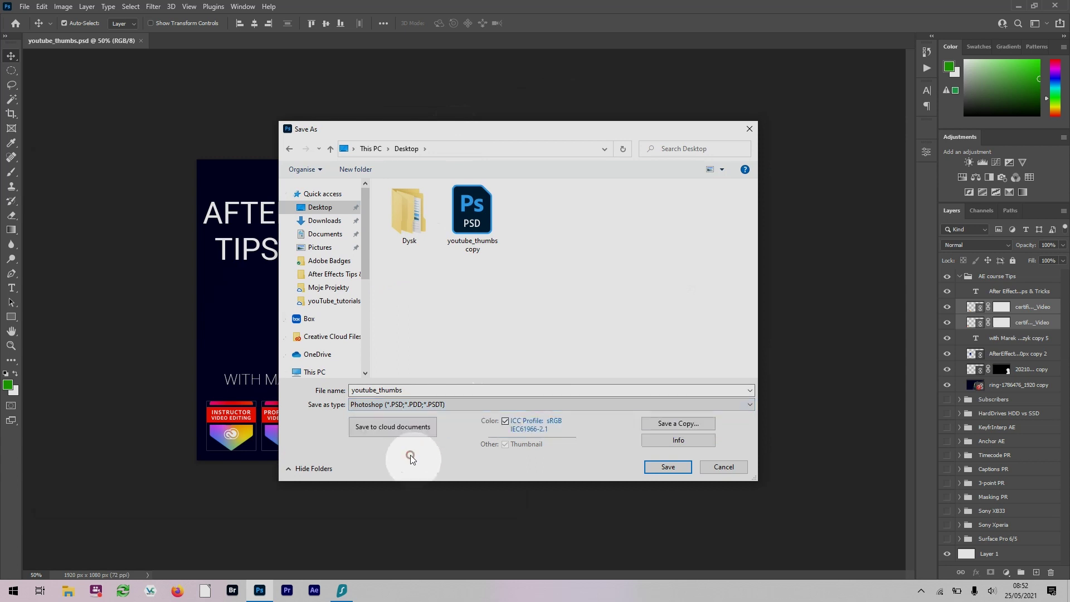
left_click(681, 424)
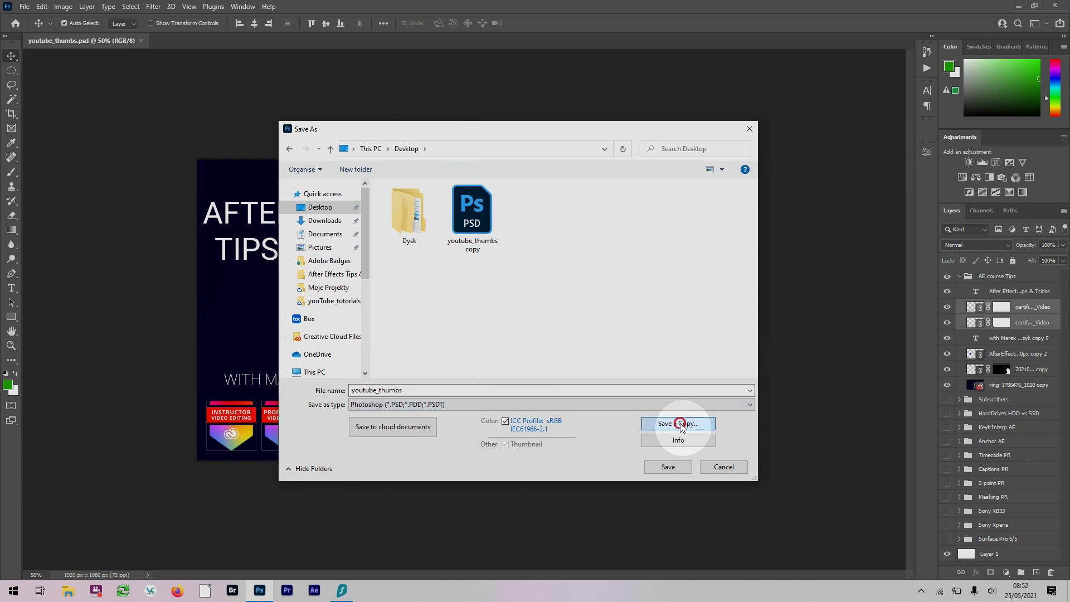
left_click(544, 402)
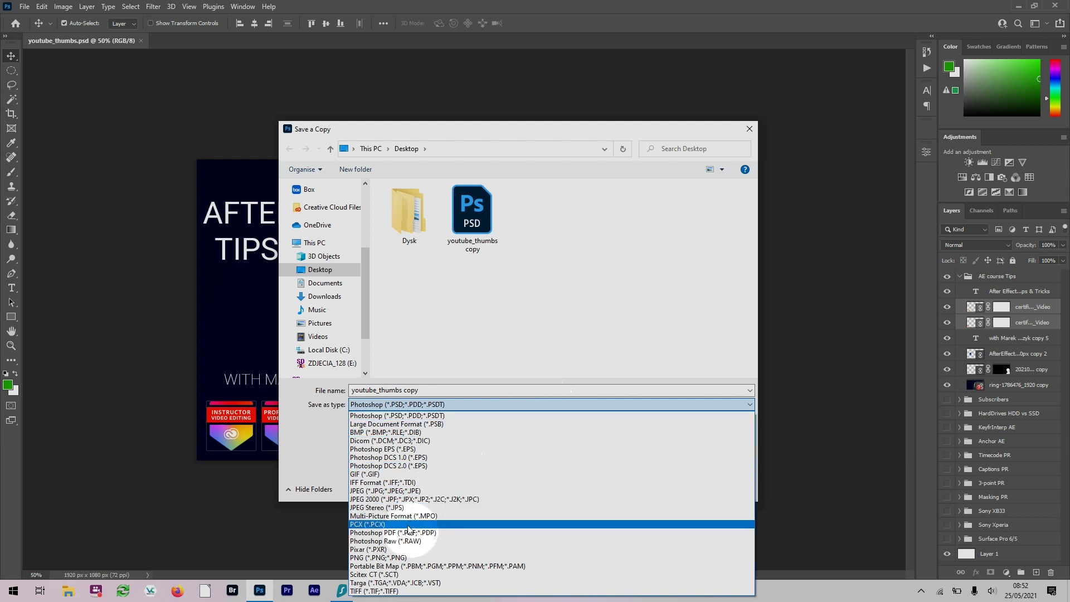
left_click(393, 559)
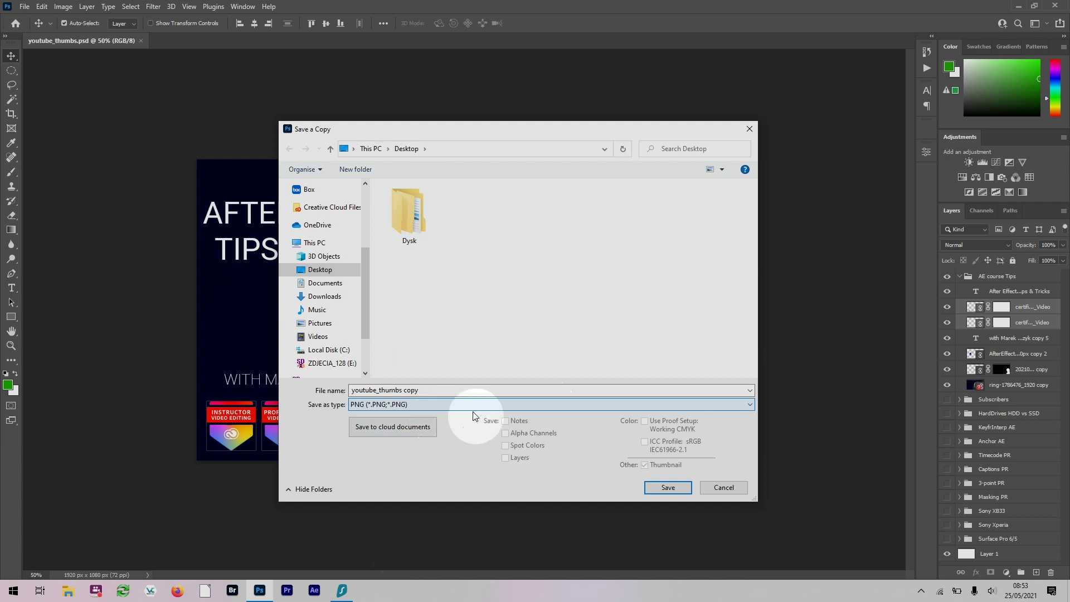
left_click(719, 486)
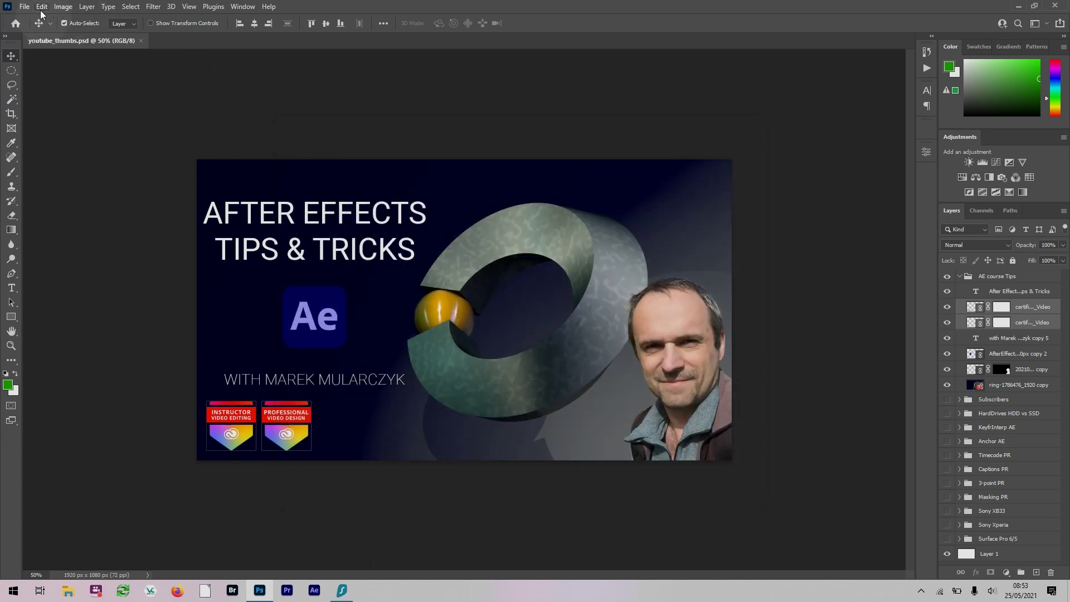
Save 'youtube_thumbs copy' as a PNG copy on the Desktop with Smallest file size.
left_click(25, 7)
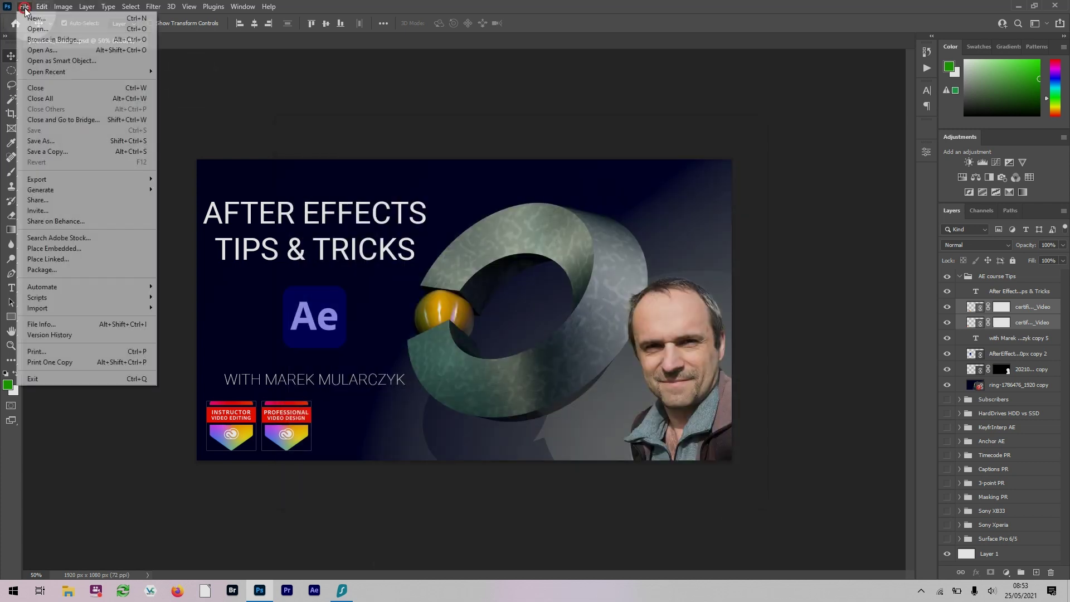
left_click(66, 141)
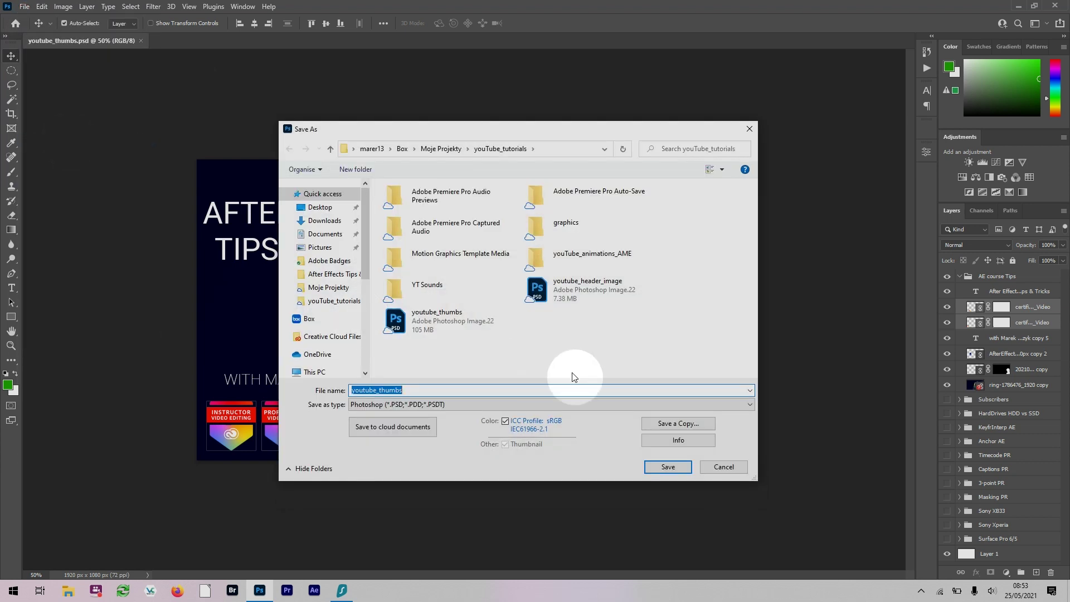
left_click(316, 207)
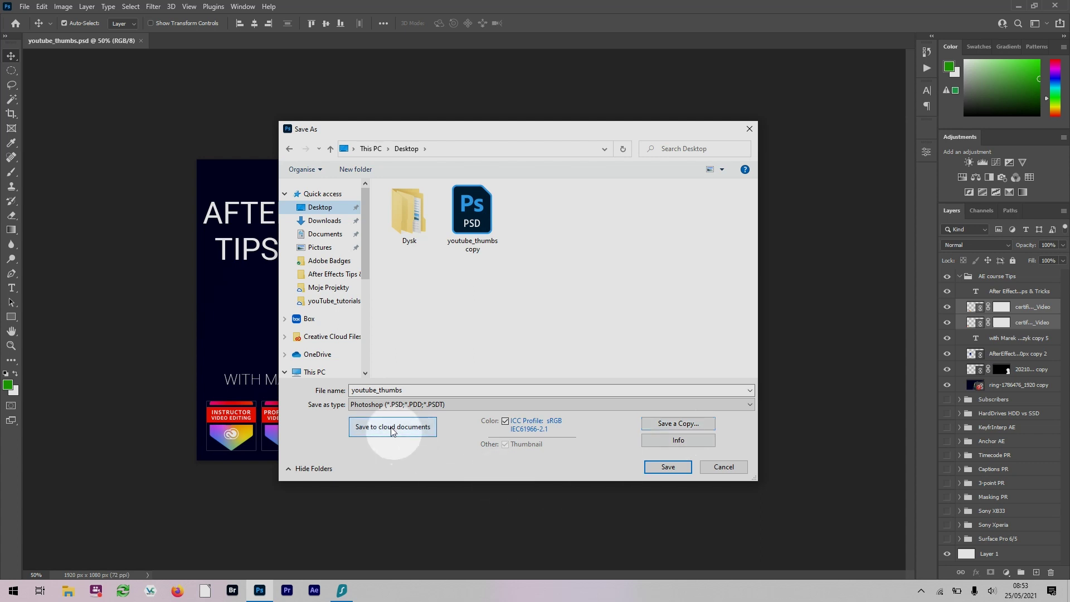
left_click(678, 426)
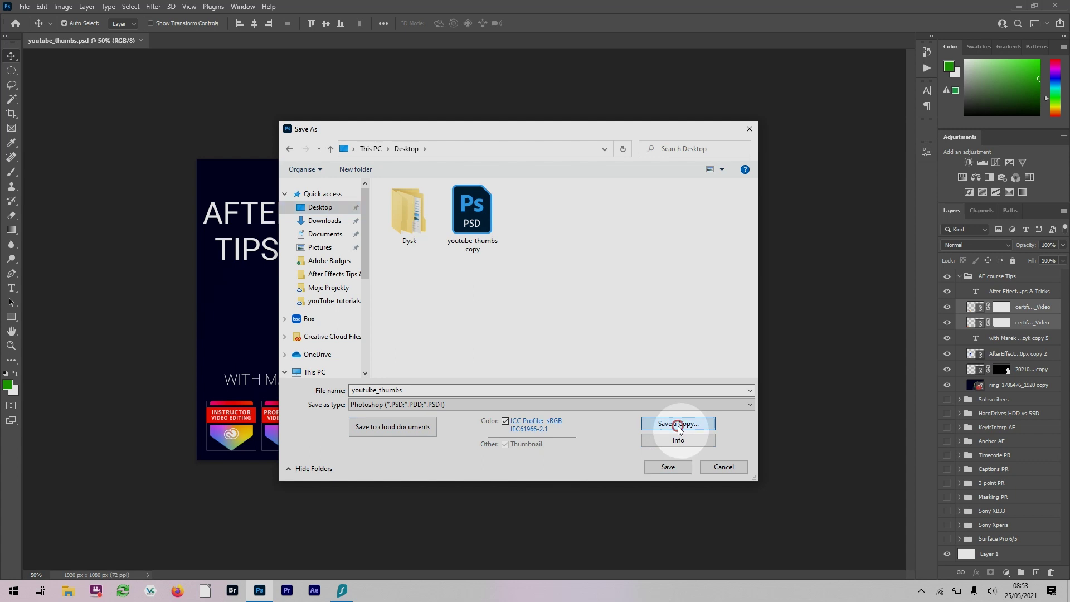
left_click(463, 403)
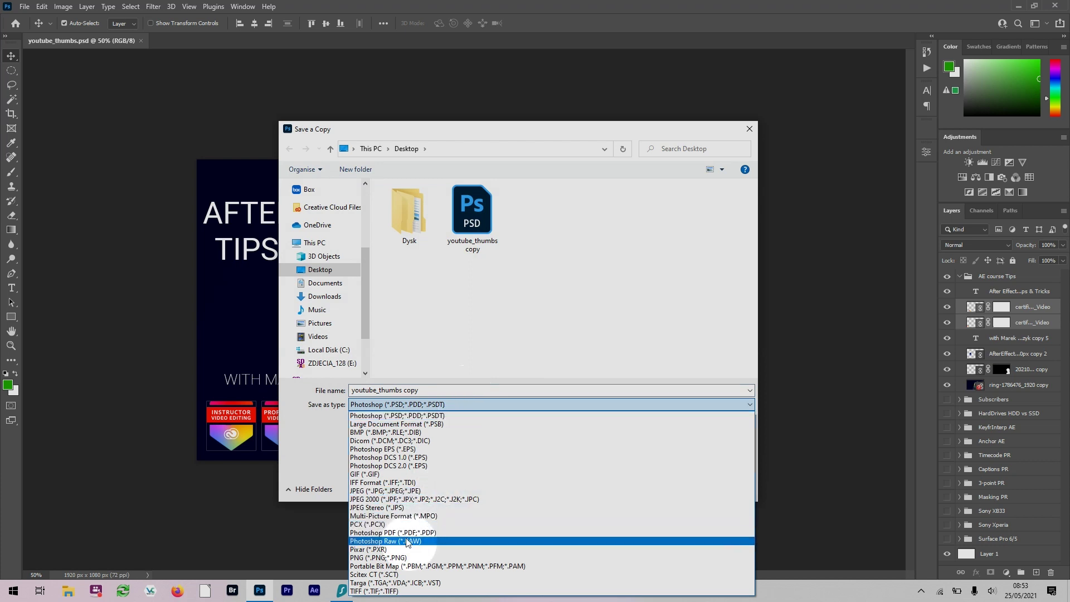
left_click(395, 558)
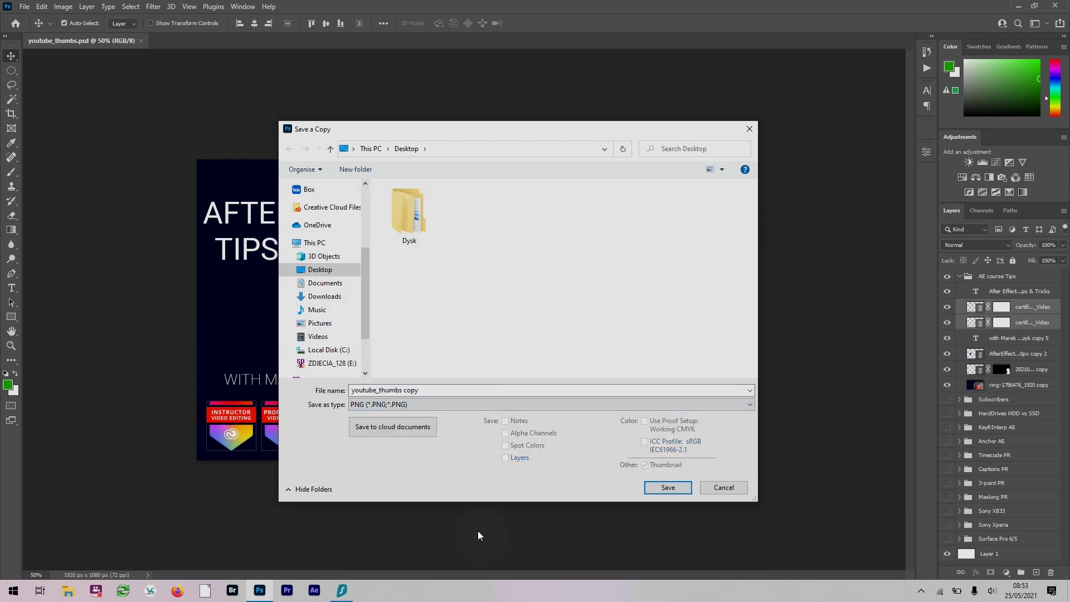
left_click(661, 489)
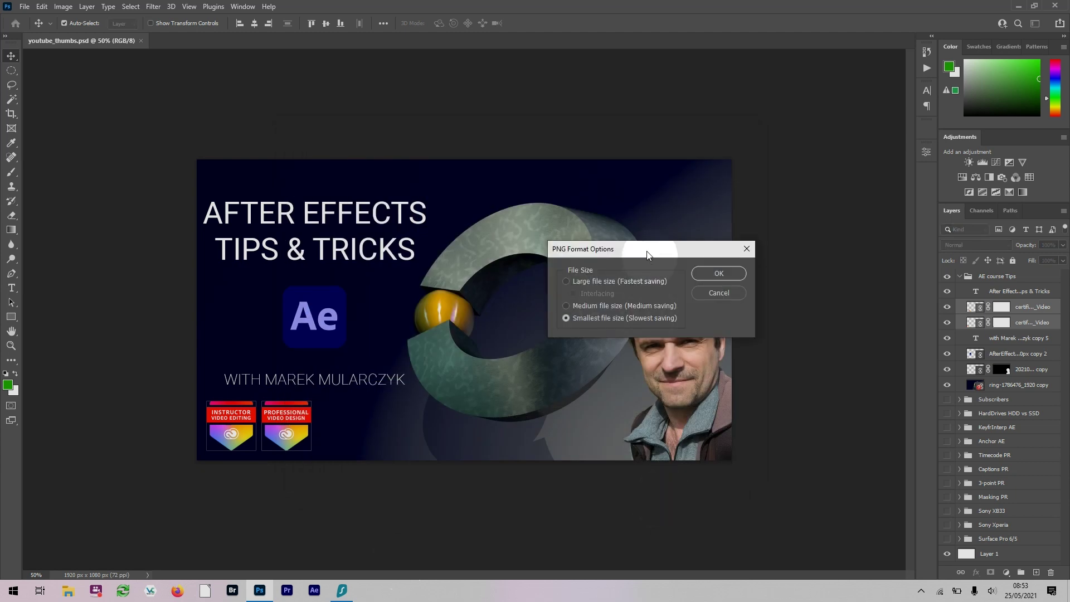
left_click(705, 274)
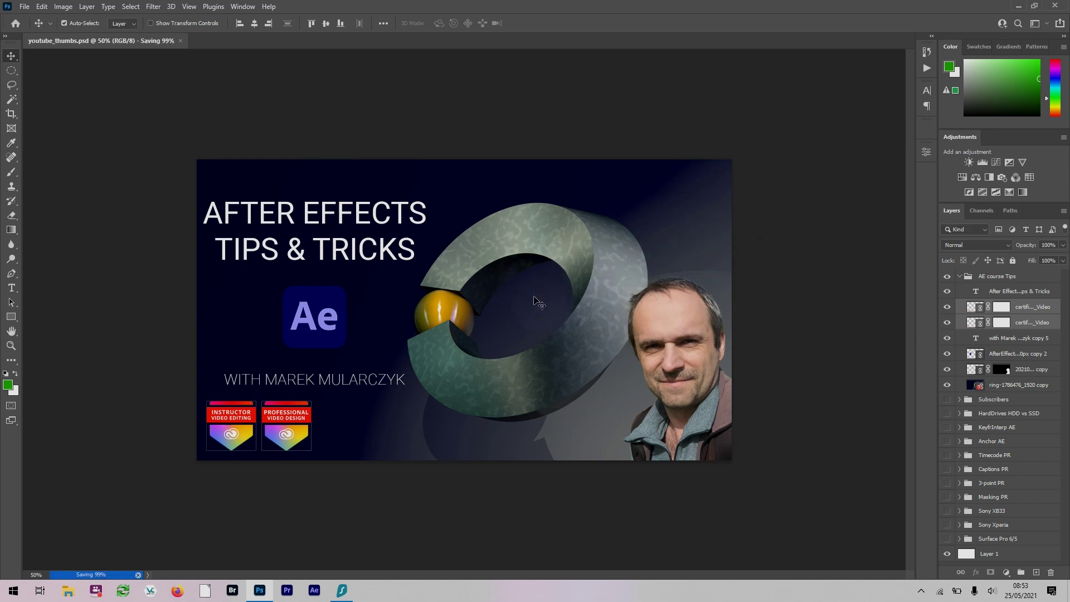
left_click(24, 6)
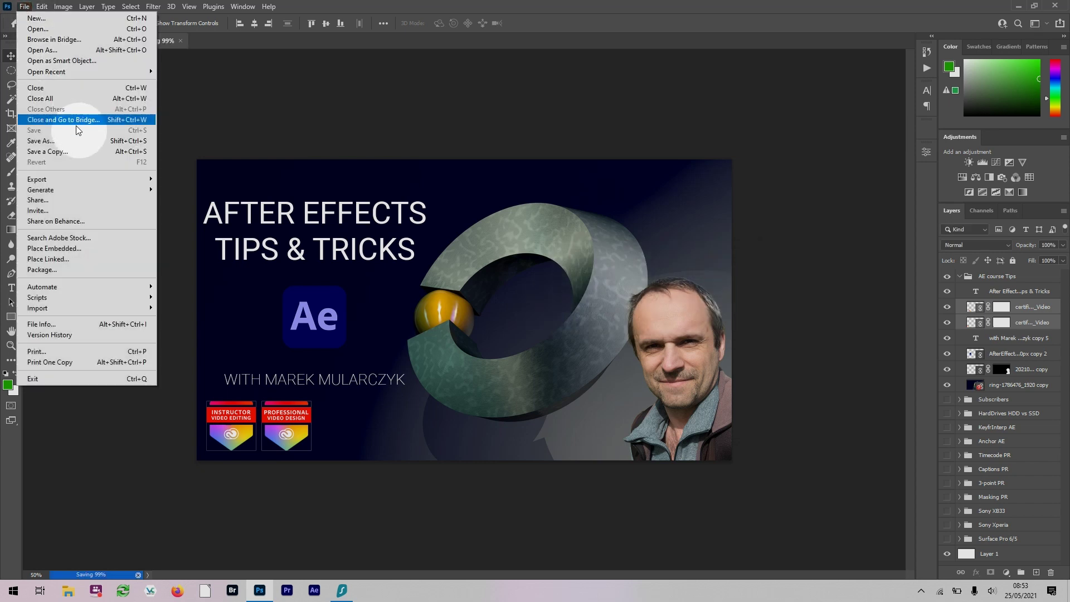